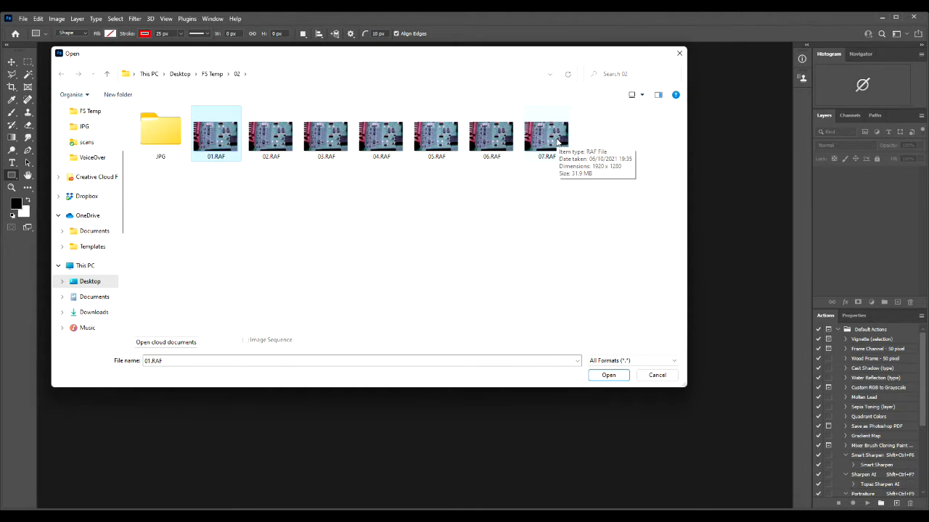
Open the seven raw photos 01.RAF to 07.RAF as separate documents through Camera Raw.
shift+click(557, 142)
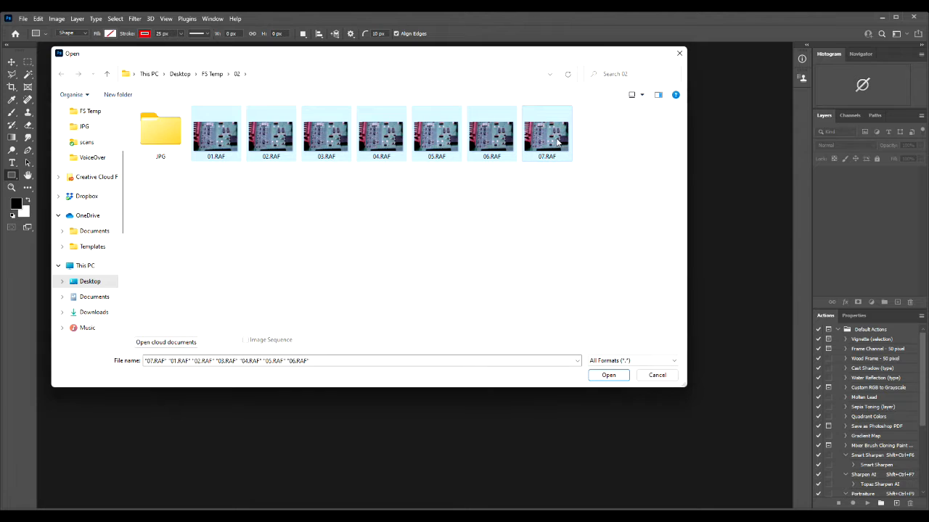
click(608, 376)
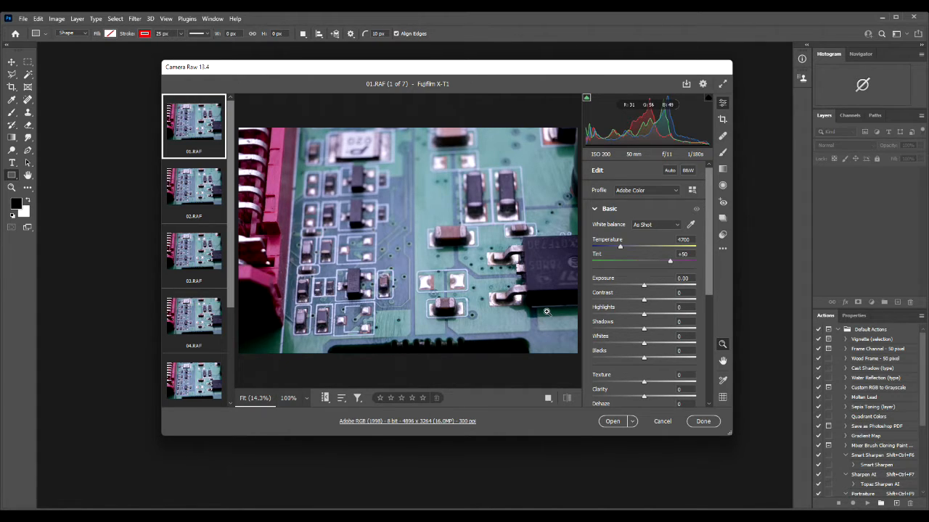
key(ctrl+a)
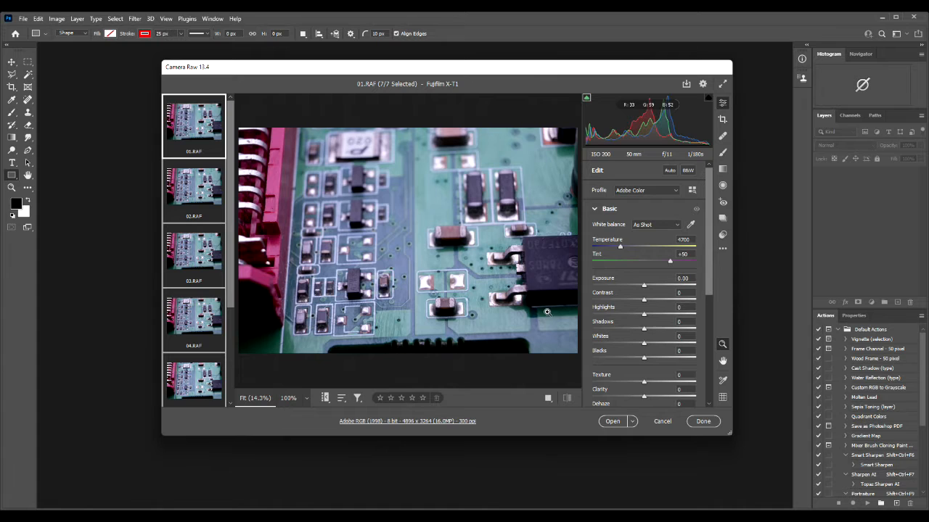
click(613, 422)
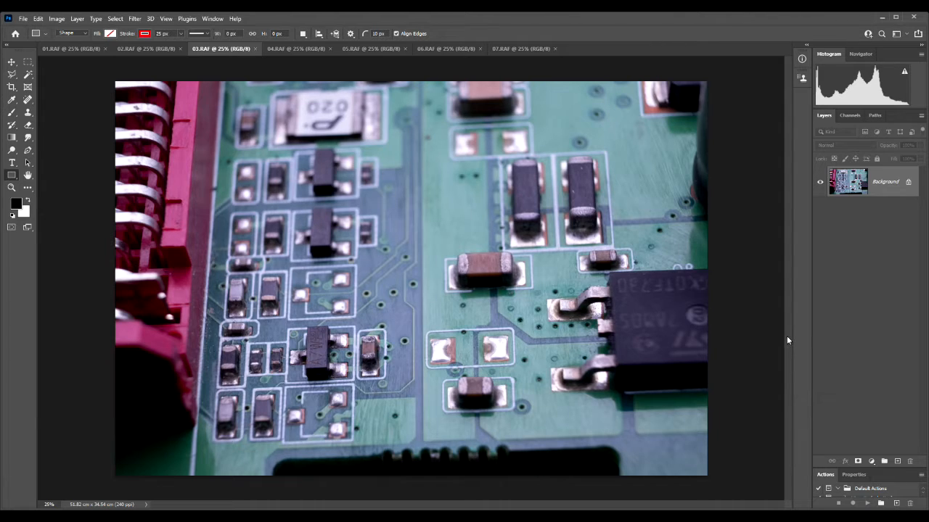
Load all open files into one layer stack with automatic alignment of the source images.
click(24, 21)
click(35, 270)
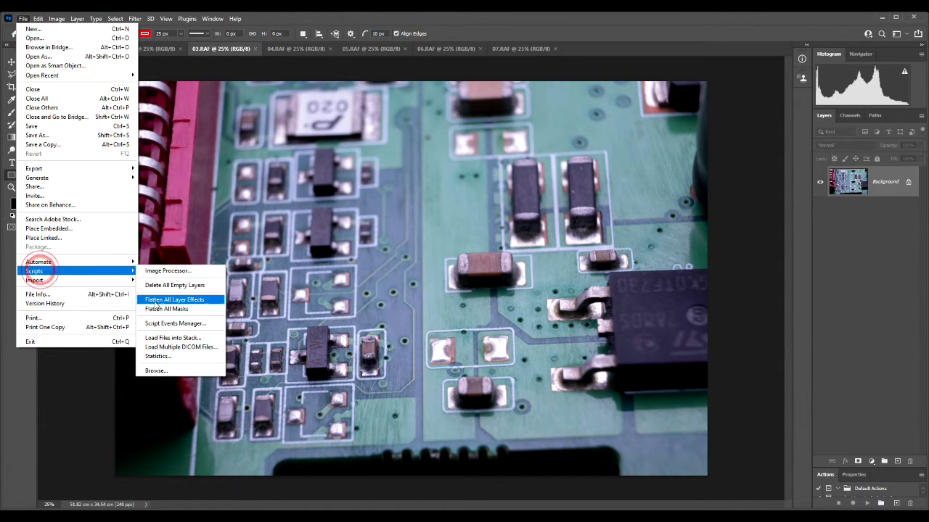
click(187, 338)
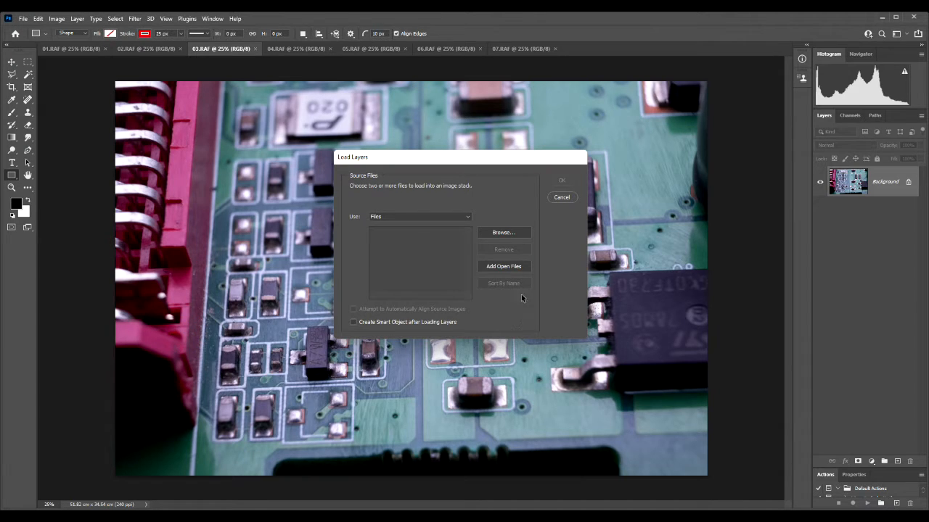
click(525, 267)
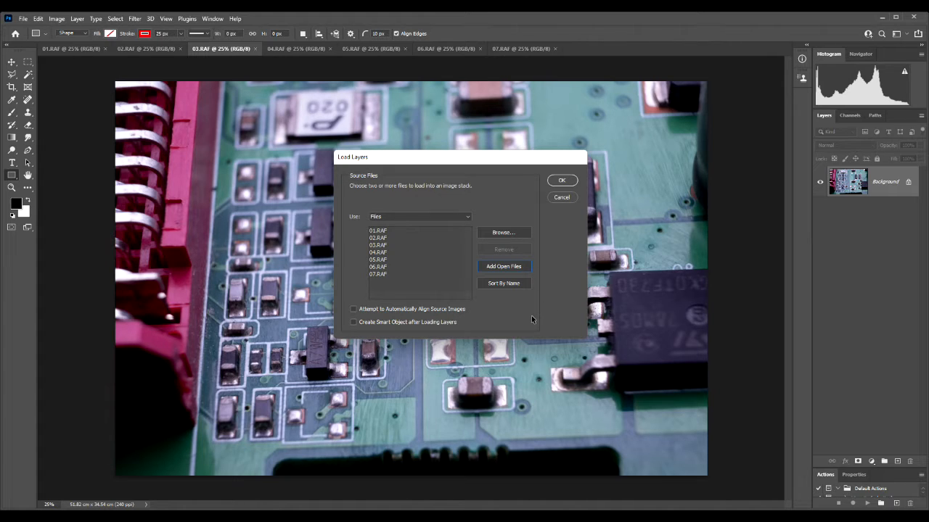
click(354, 310)
click(562, 182)
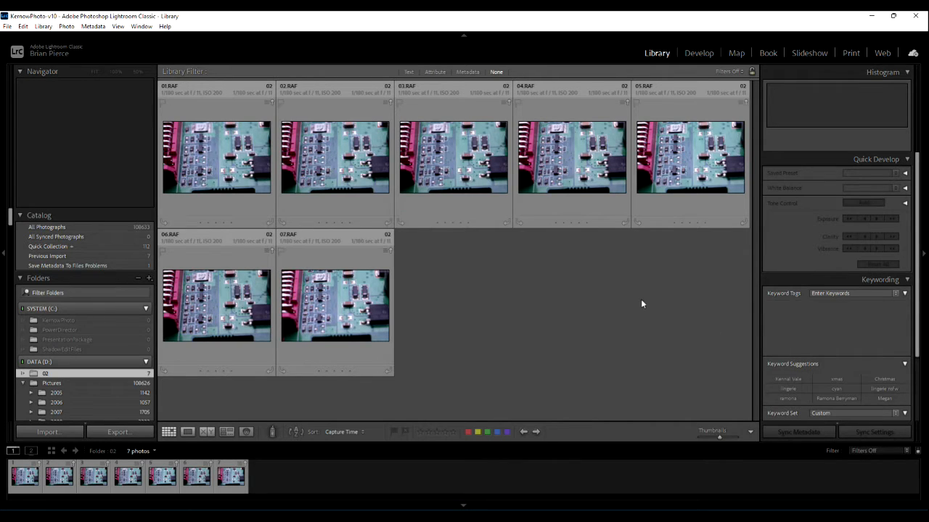
In Lightroom Classic, open the photos 01.RAF to 07.RAF together as layers in Photoshop.
click(248, 205)
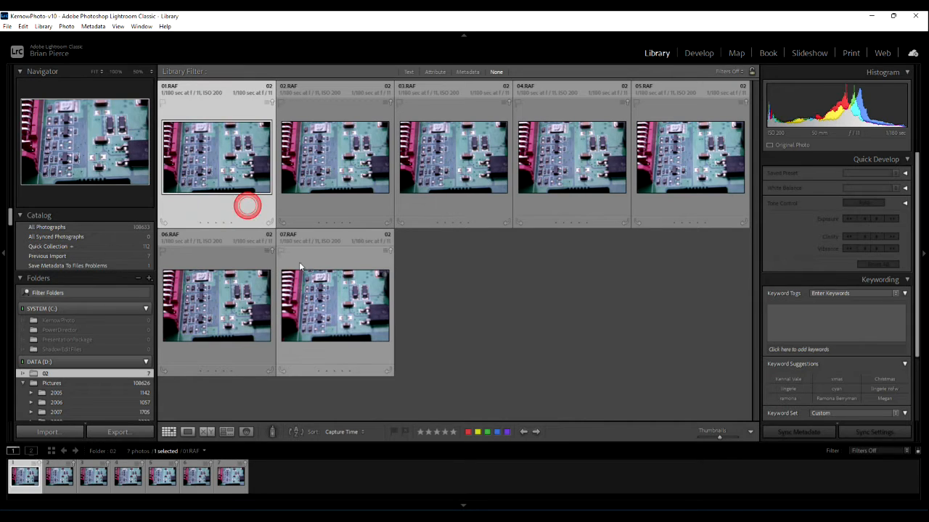
shift+click(354, 354)
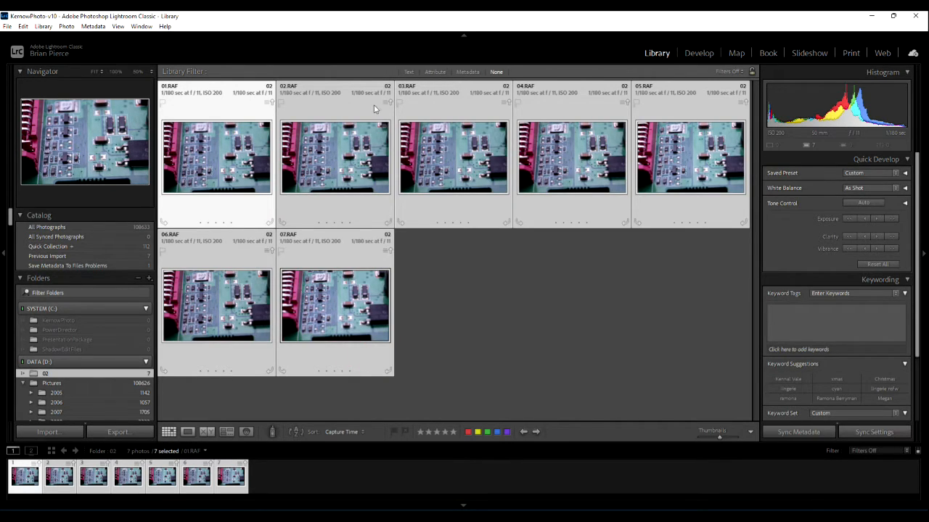
right_click(375, 107)
mouse_move(407, 223)
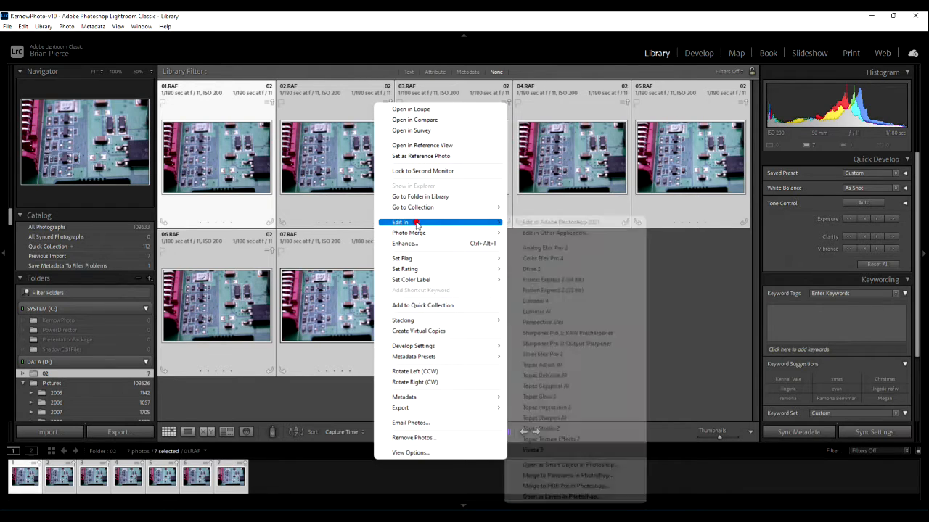
click(567, 498)
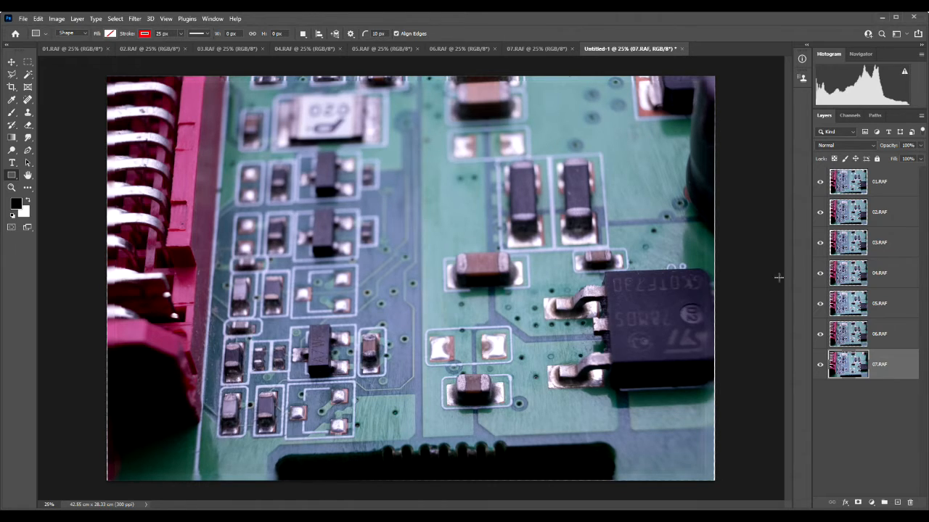
Go through the stacked layers one by one, from 01.RAF down to 07.RAF.
click(886, 185)
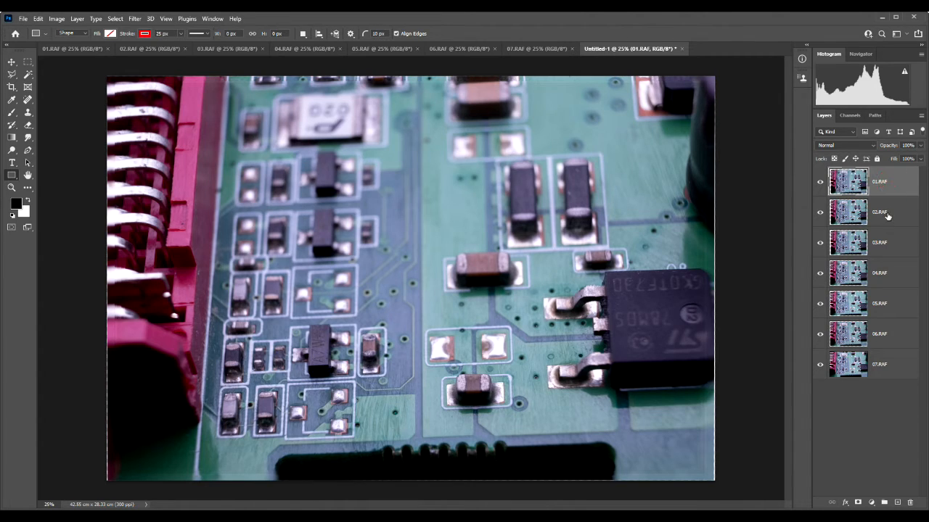
click(885, 210)
click(883, 242)
click(888, 275)
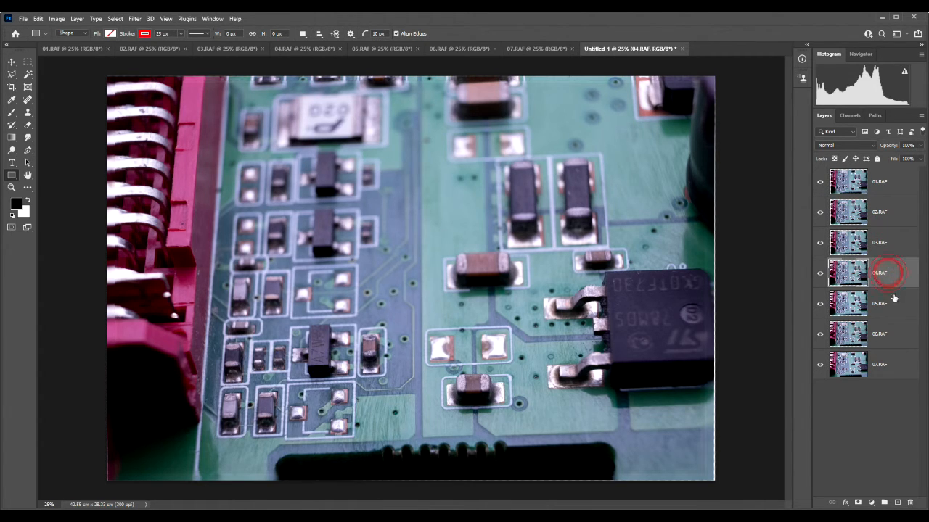
click(896, 301)
click(900, 333)
click(898, 371)
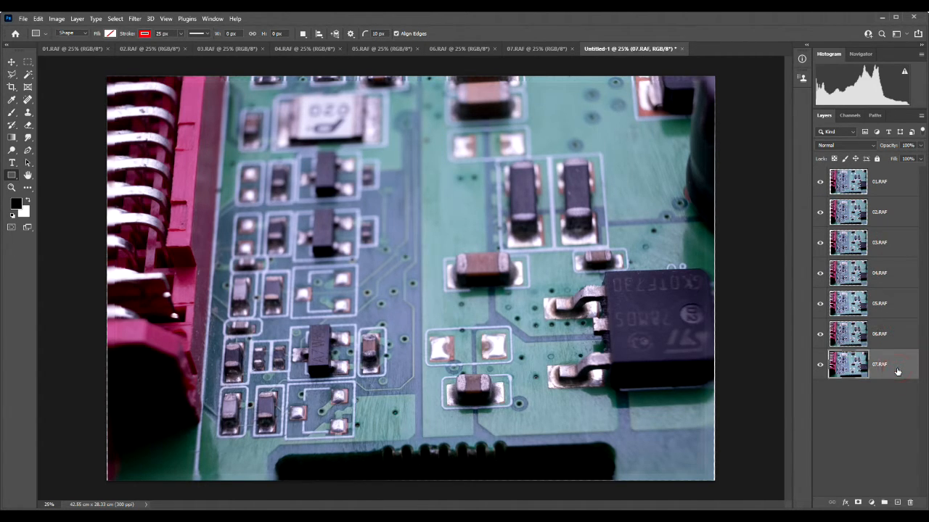
Auto-blend all seven layers with the Stack Images method, seamless tones and colors, and content-aware fill of transparent areas.
click(893, 187)
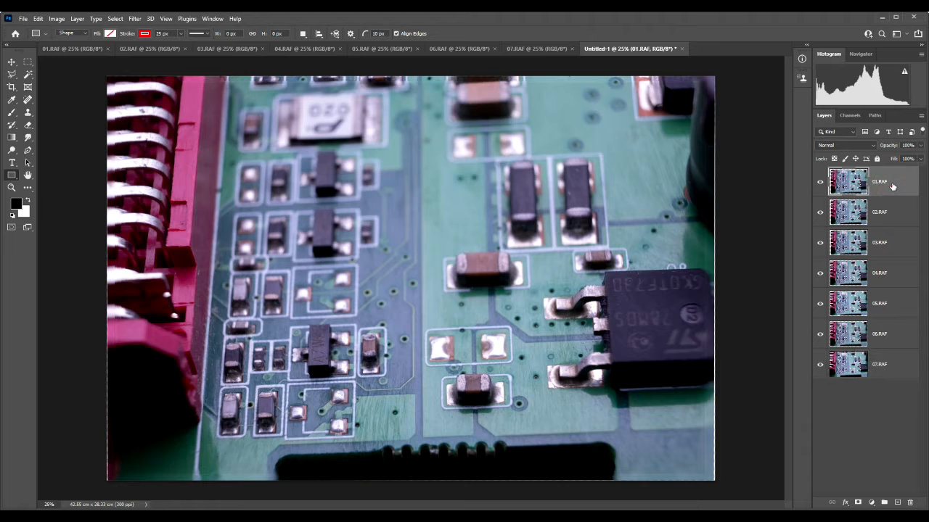
shift+click(893, 368)
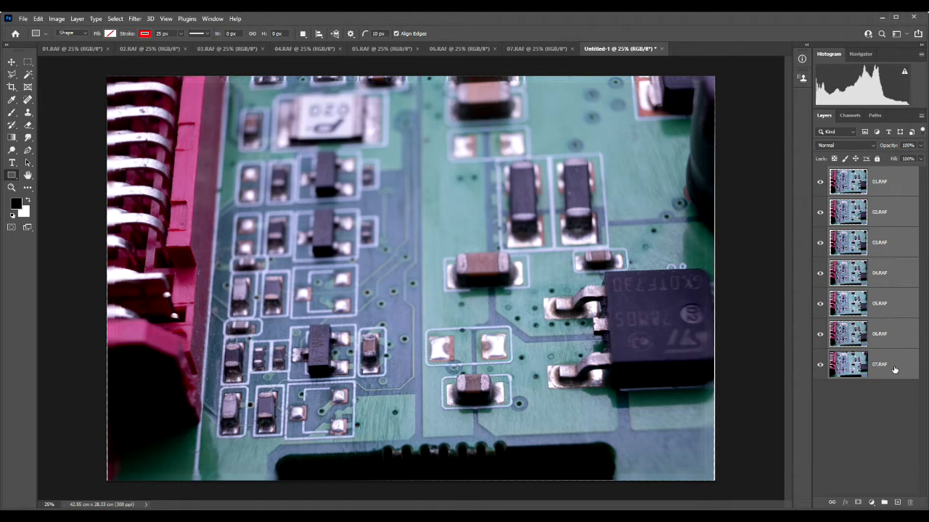
click(37, 18)
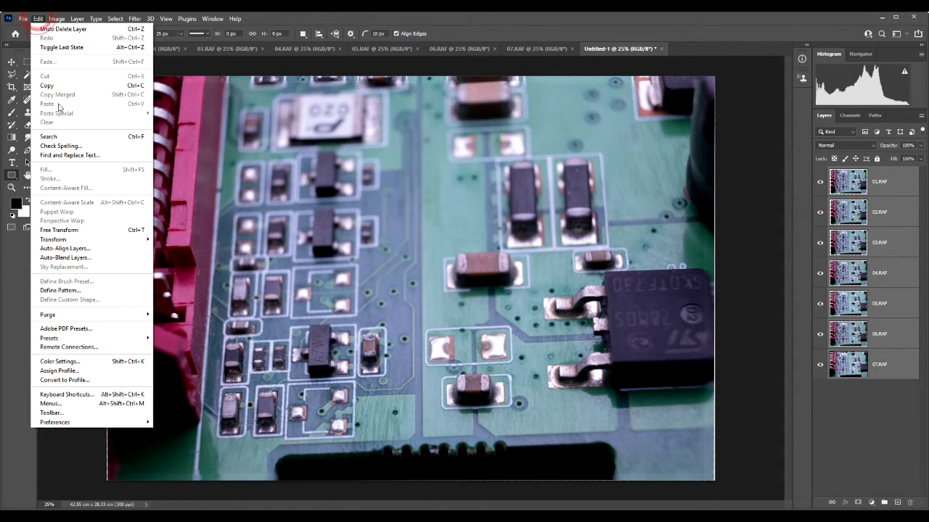
click(86, 259)
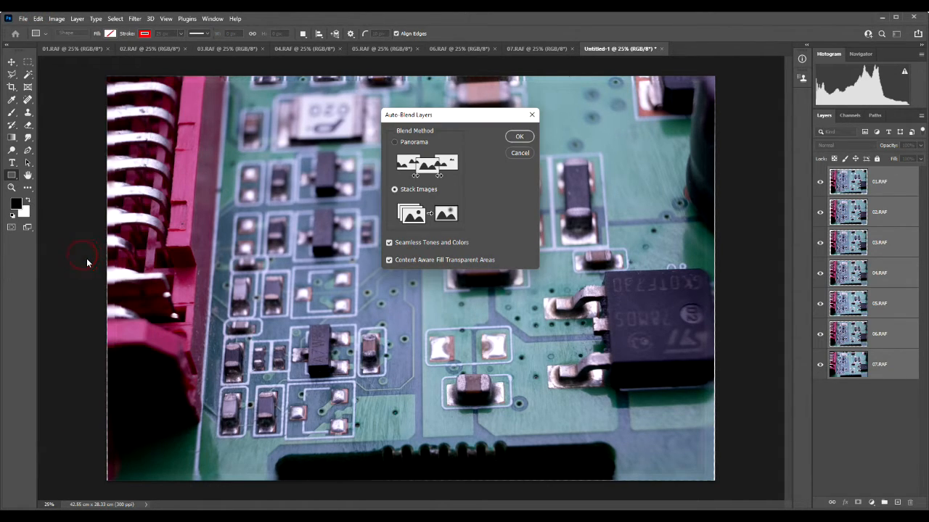
click(409, 190)
click(530, 135)
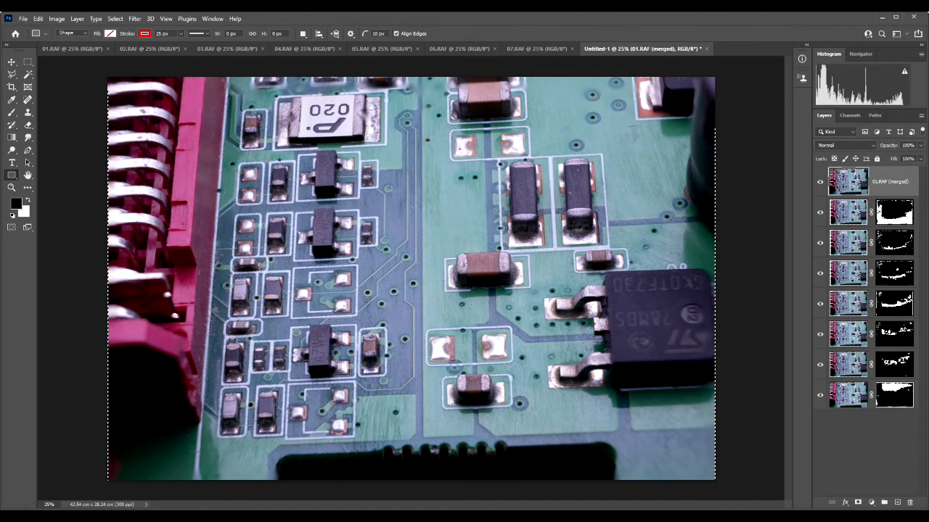
Compare the focus of source images 01.RAF, 05.RAF, 06.RAF and 07.RAF with the merged image.
key(ctrl+0)
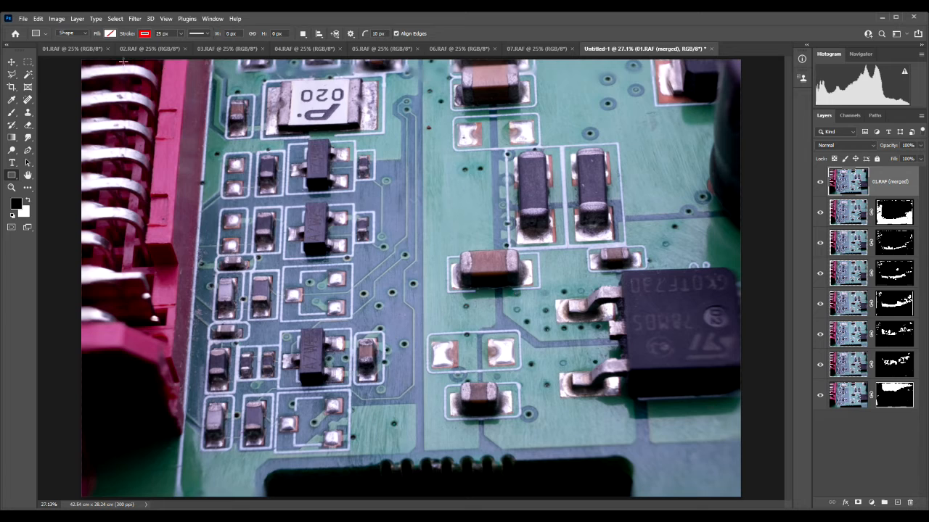
click(83, 50)
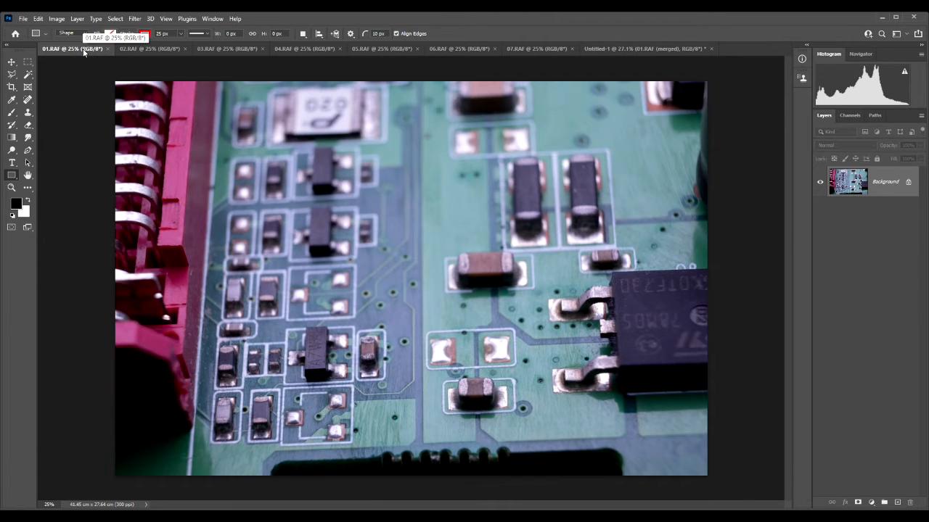
click(410, 49)
click(451, 47)
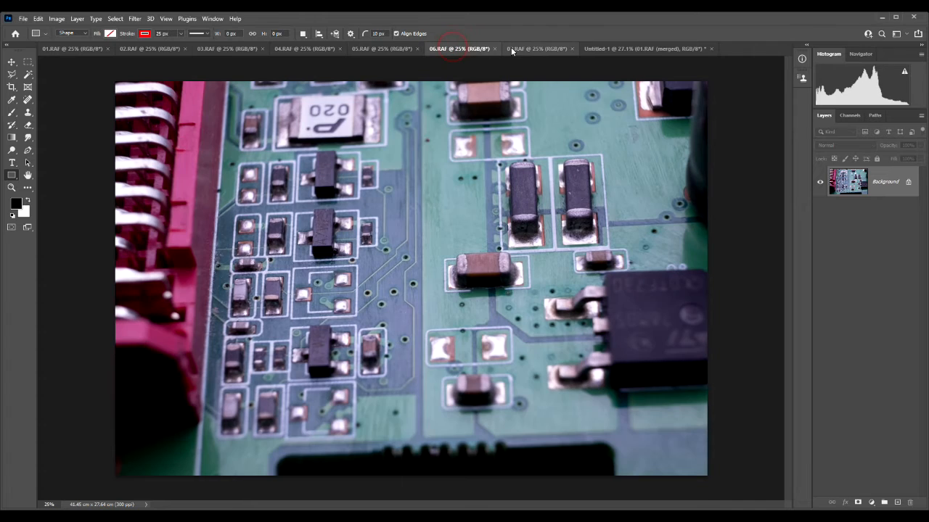
click(528, 49)
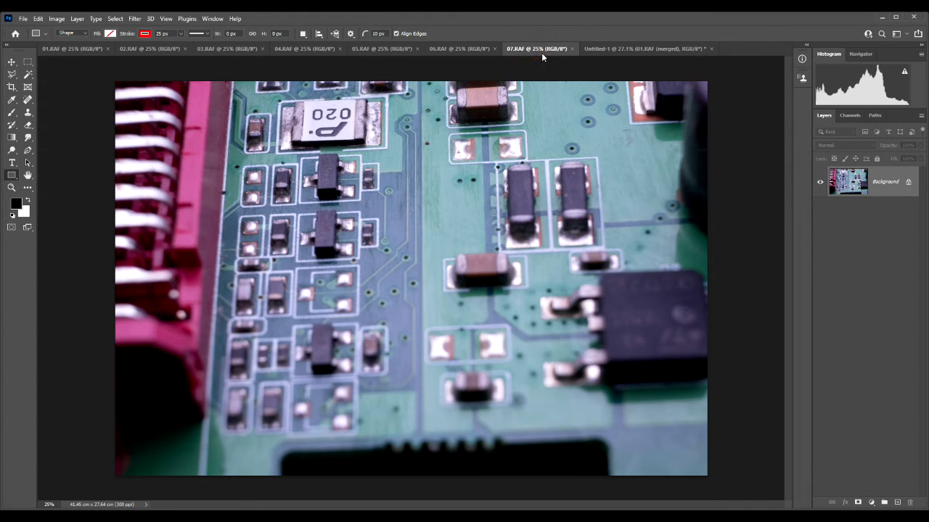
click(639, 49)
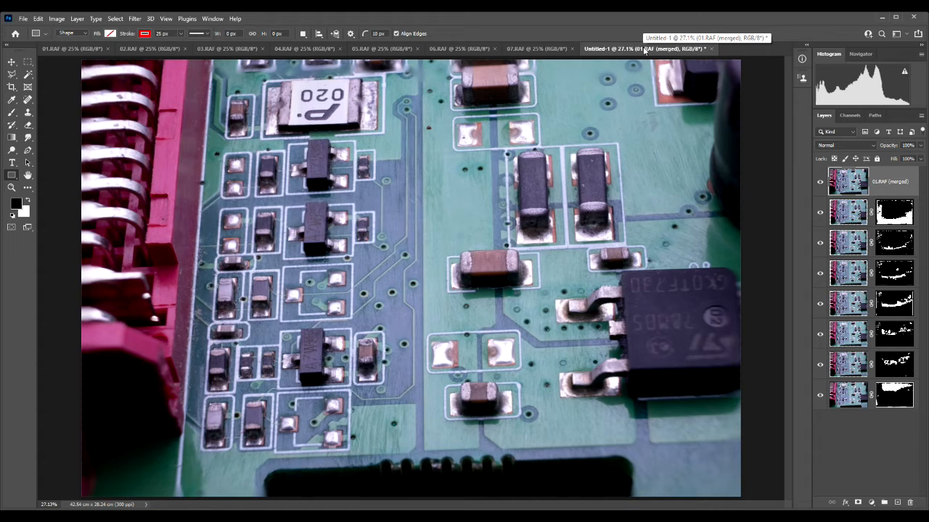
Examine the merged image at 100% across the board's centre, upper edge and lower edge for sharpness and blending flaws.
key(v)
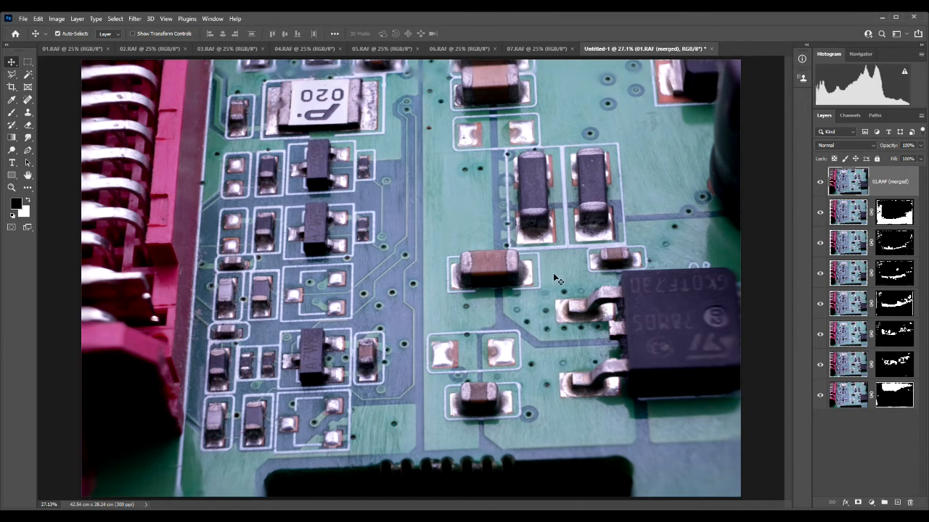
key(ctrl)
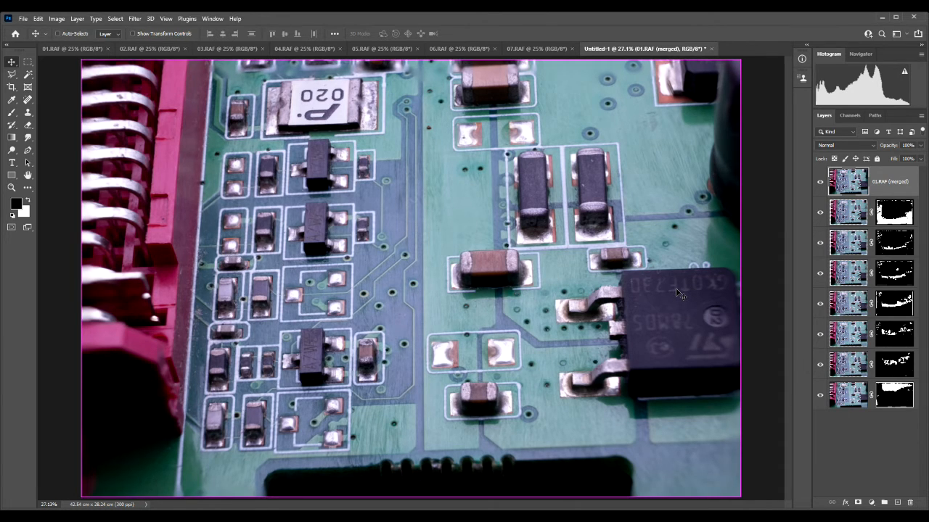
key(ctrl+1)
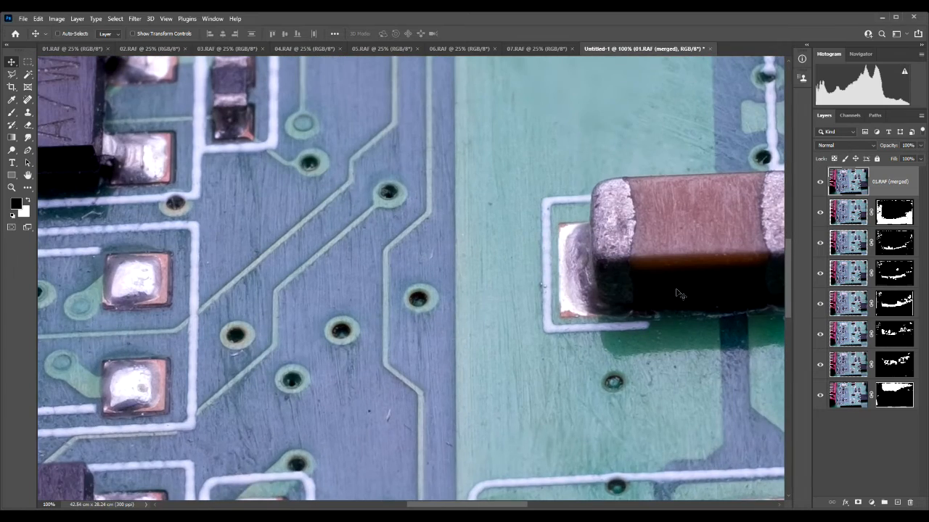
drag(358, 196, 587, 281)
drag(498, 201, 549, 500)
drag(554, 265, 558, 378)
drag(613, 372, 430, 369)
drag(630, 321, 446, 327)
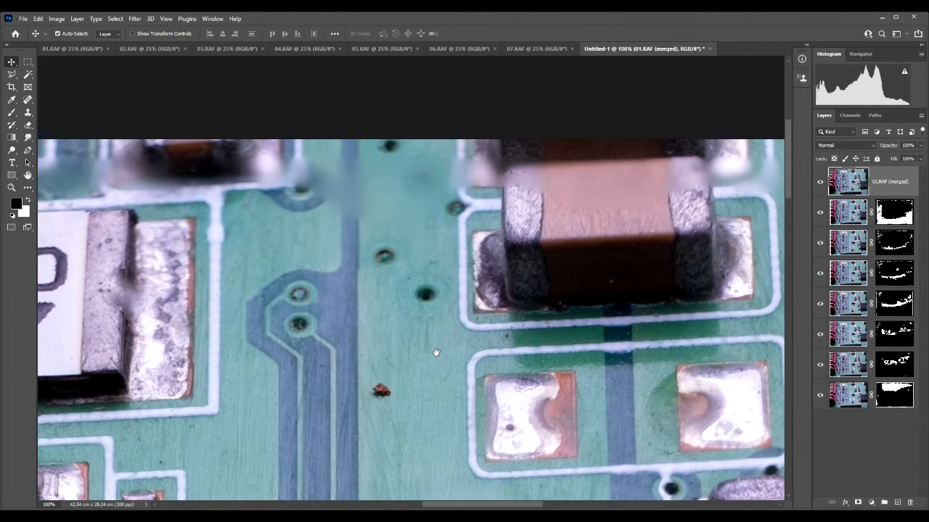
drag(431, 365, 416, 212)
drag(575, 346, 564, 207)
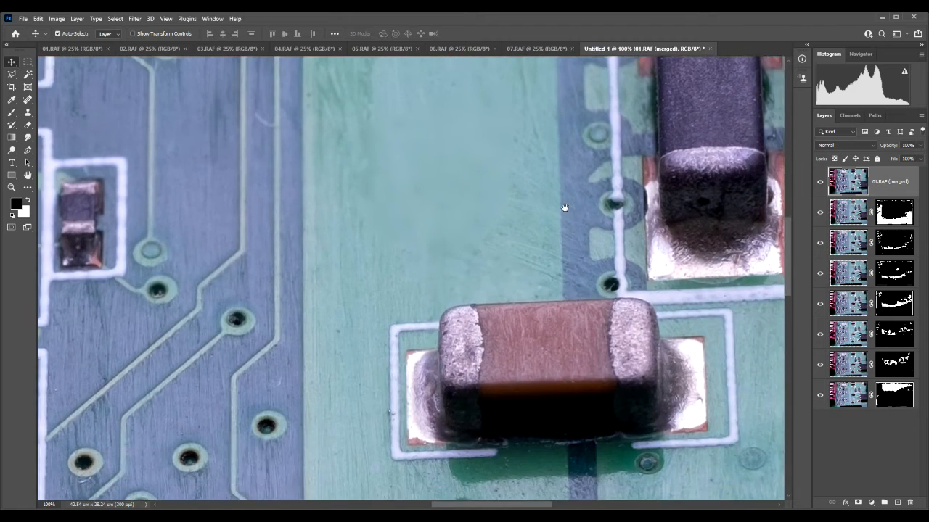
drag(661, 386, 657, 205)
drag(640, 369, 661, 213)
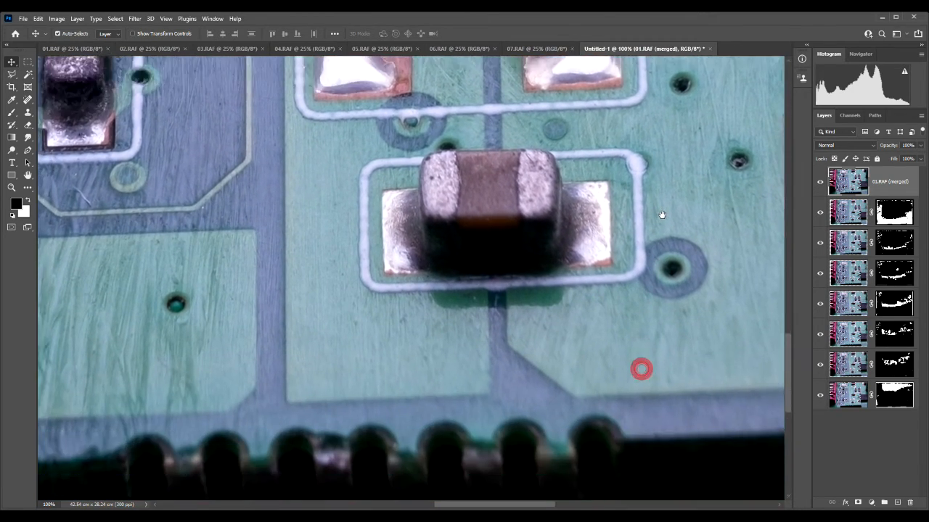
drag(614, 266, 667, 334)
drag(426, 289, 530, 299)
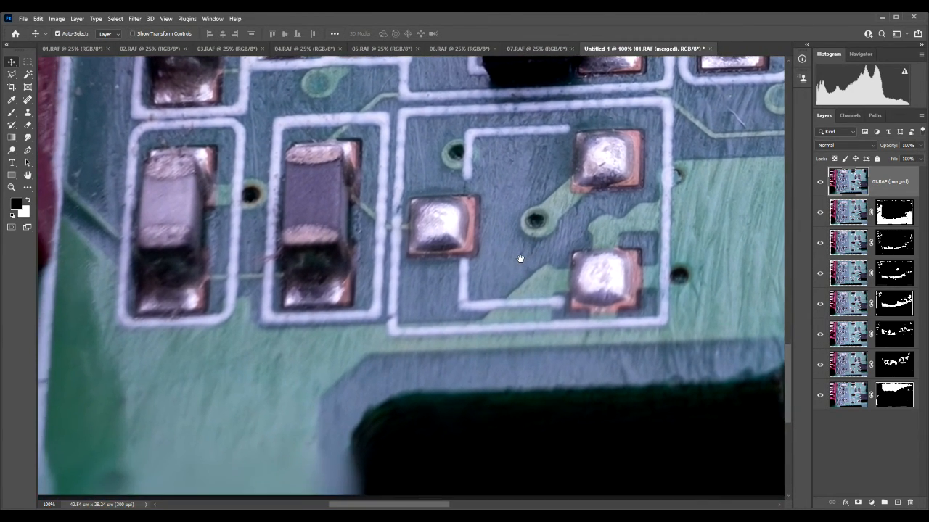
drag(518, 256, 575, 232)
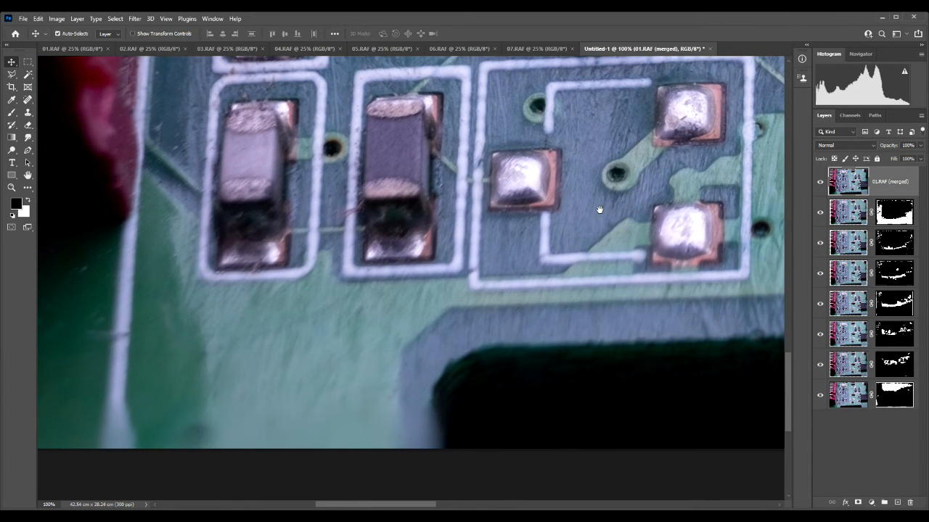
key(ctrl+0)
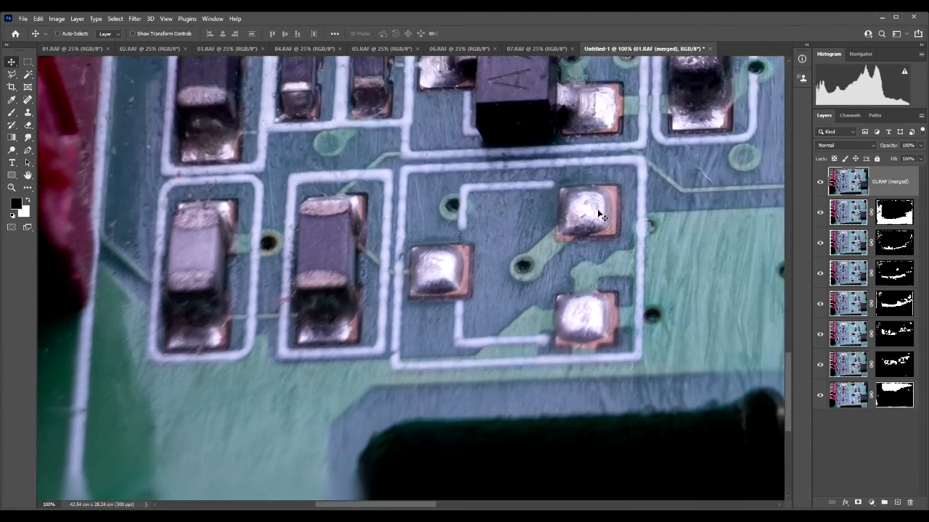